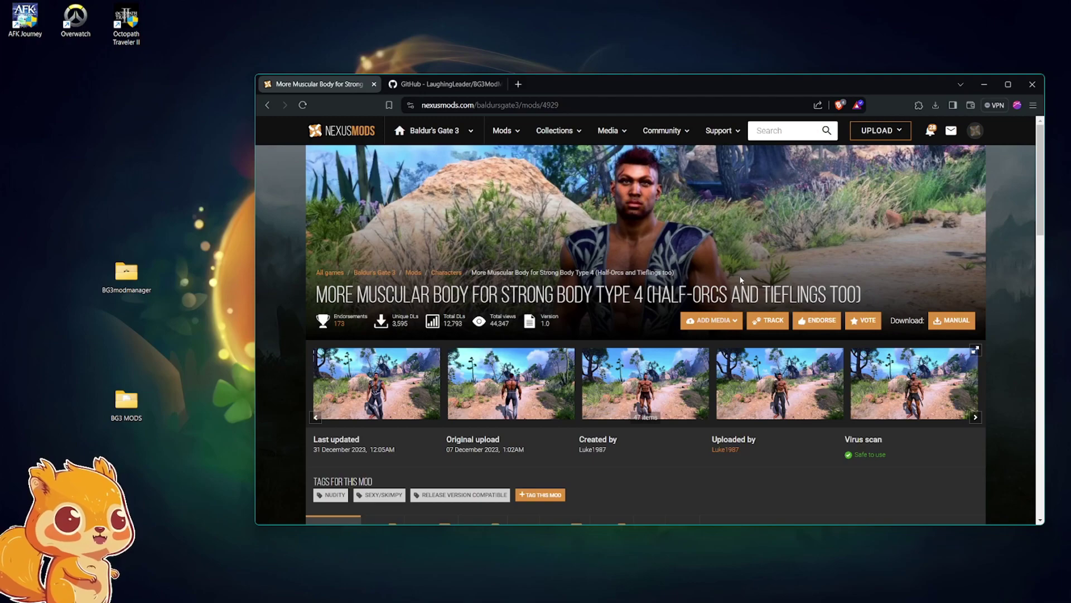
From the Files tab, slow-download the main file 'More Muscular Body for Strong Body Type 4-4929-1-0-1701909527.zip' (31.4MB)
{"action": "scroll", "coordinate": [742, 498], "scroll_direction": "down", "scroll_amount": 8}
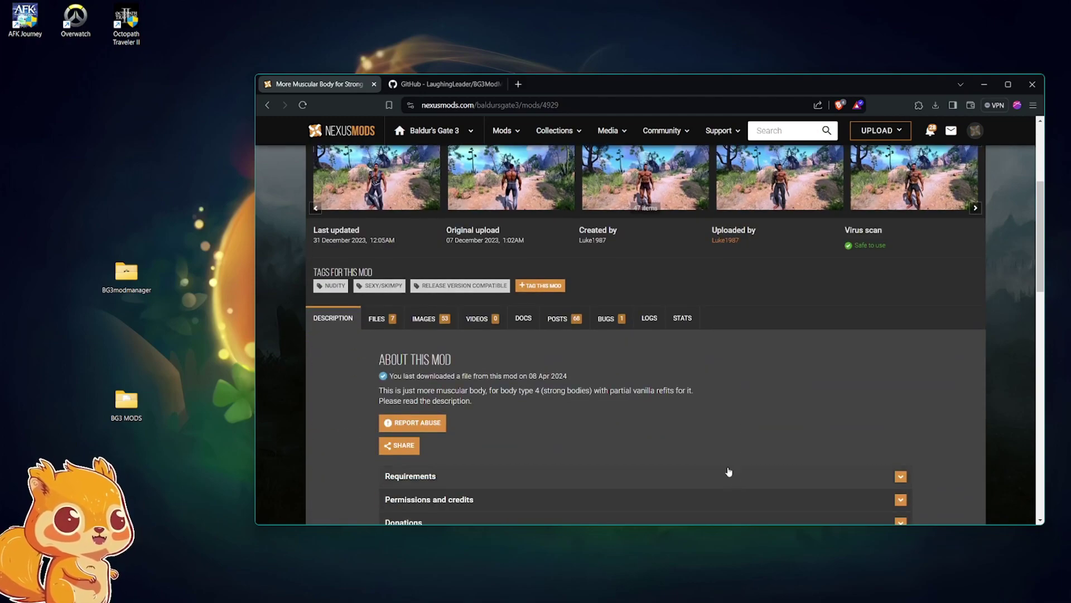
{"action": "scroll", "coordinate": [725, 485], "scroll_direction": "up", "scroll_amount": 4}
{"action": "scroll", "coordinate": [718, 477], "scroll_direction": "up", "scroll_amount": 5}
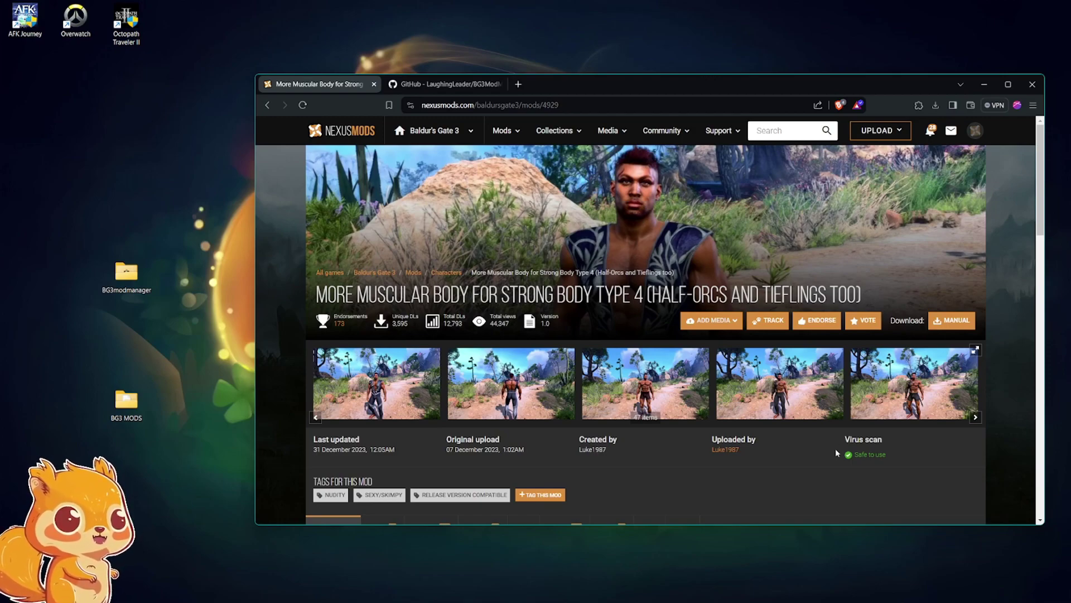
{"action": "scroll", "coordinate": [834, 452], "scroll_direction": "down", "scroll_amount": 3}
{"action": "scroll", "coordinate": [630, 412], "scroll_direction": "down", "scroll_amount": 4}
{"action": "scroll", "coordinate": [396, 343], "scroll_direction": "up", "scroll_amount": 3}
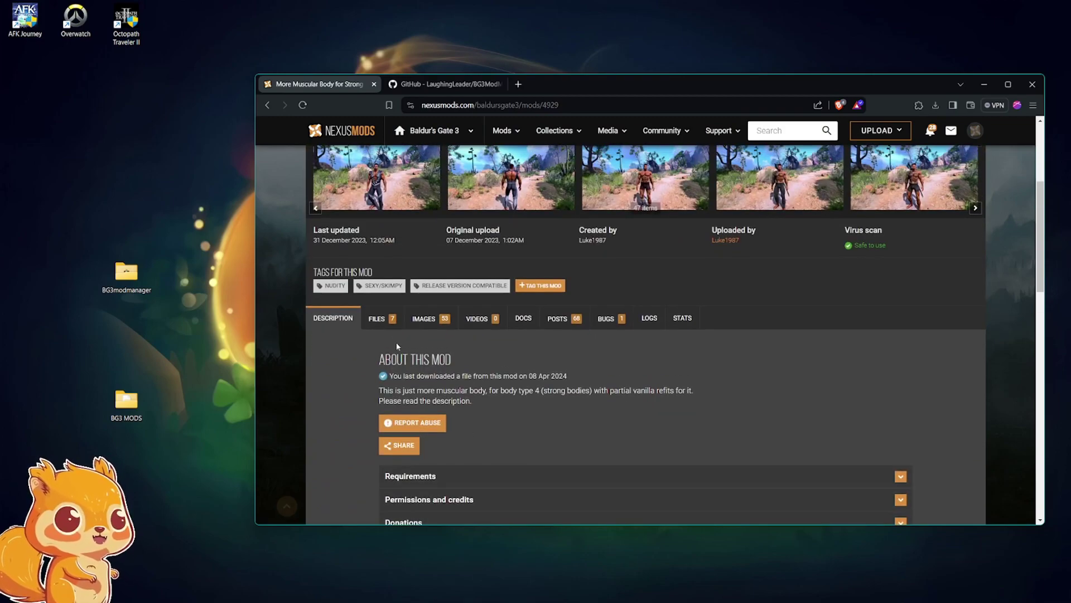
{"action": "left_click", "coordinate": [385, 320]}
{"action": "scroll", "coordinate": [765, 428], "scroll_direction": "up", "scroll_amount": 3}
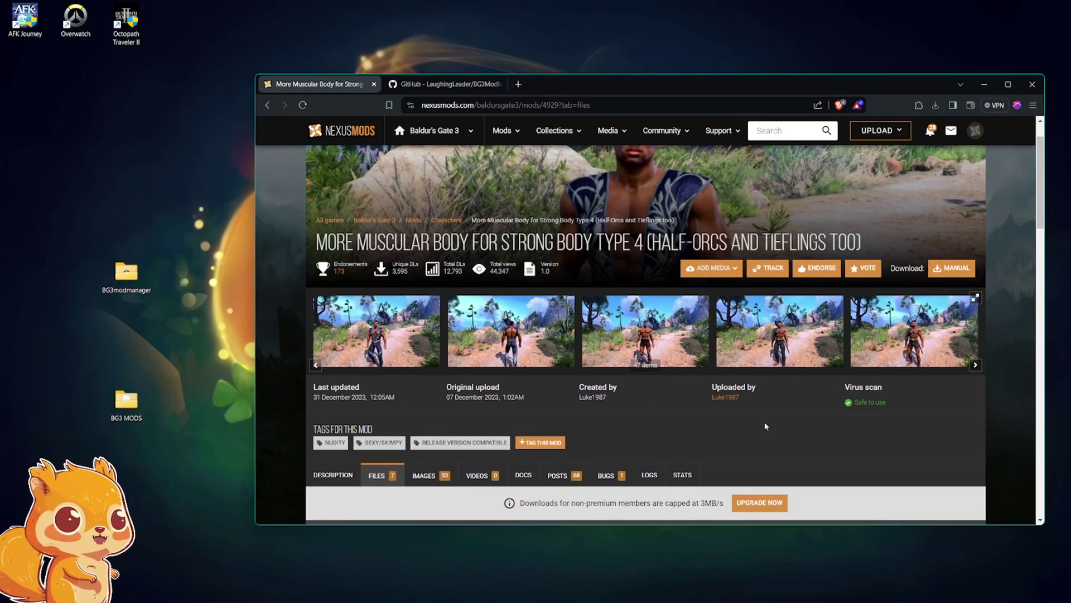
{"action": "scroll", "coordinate": [763, 424], "scroll_direction": "down", "scroll_amount": 4}
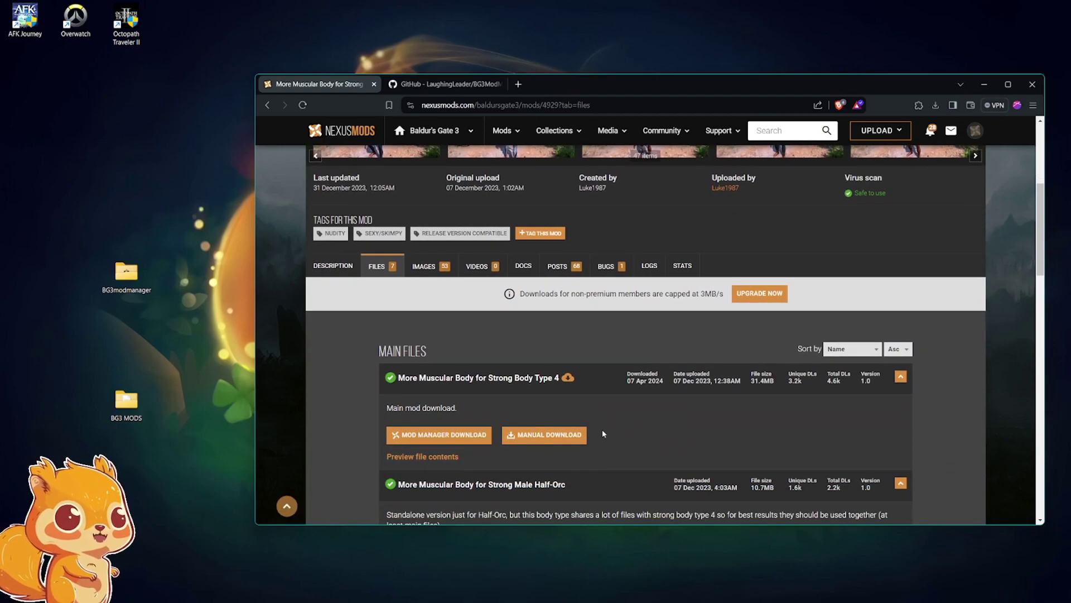
{"action": "left_click", "coordinate": [523, 436]}
{"action": "left_click", "coordinate": [706, 438]}
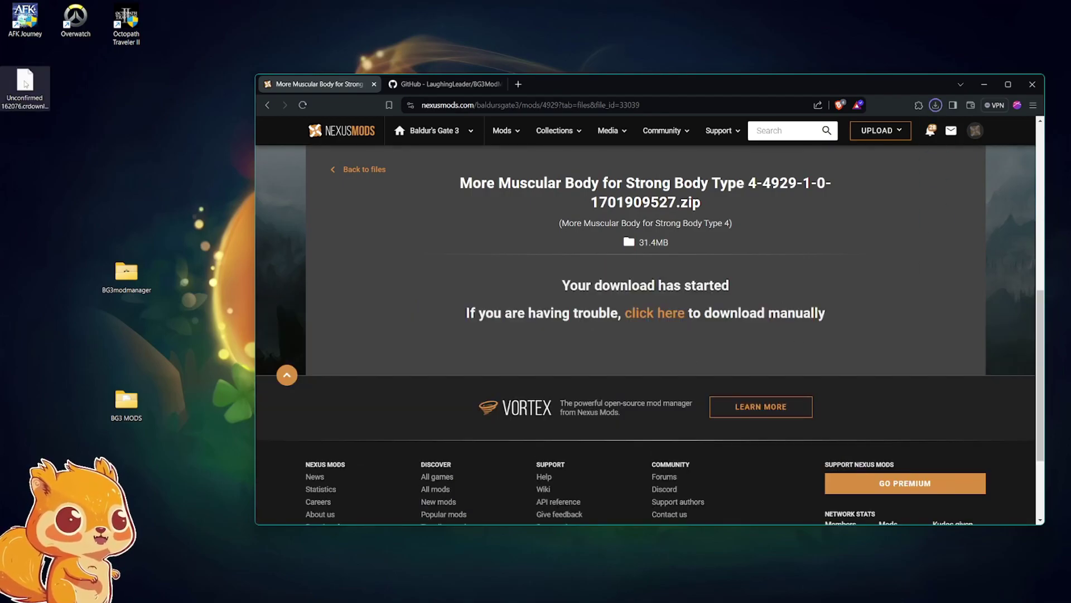
Open the downloaded mod zip and look inside its Generated folder
{"action": "left_click_drag", "start_coordinate": [25, 84], "coordinate": [176, 282]}
{"action": "double_click", "coordinate": [176, 290]}
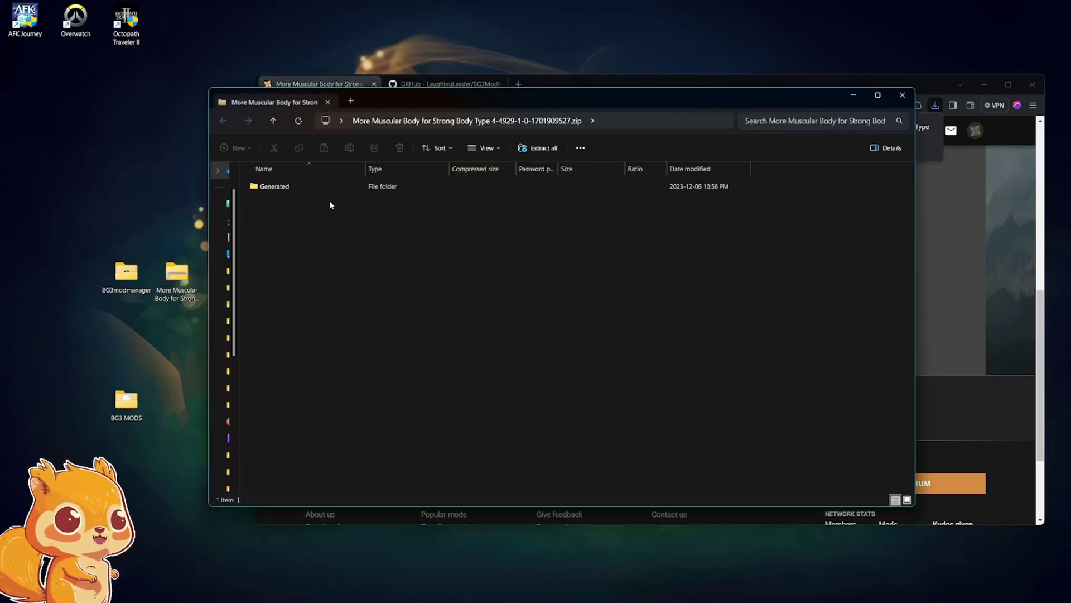
{"action": "left_click_drag", "start_coordinate": [601, 101], "coordinate": [746, 124]}
{"action": "left_click", "coordinate": [438, 212]}
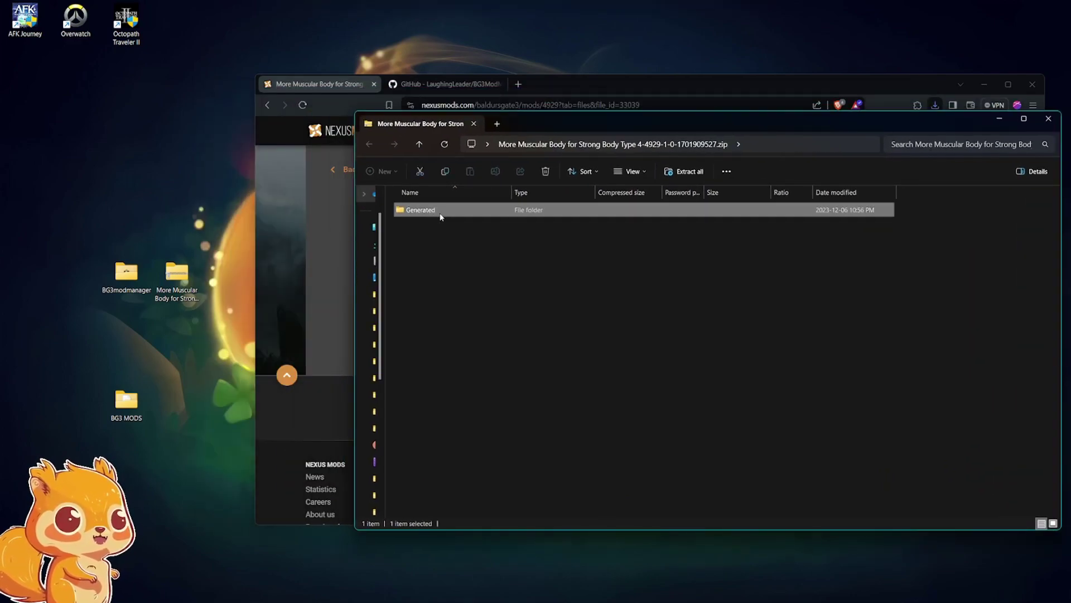
{"action": "double_click", "coordinate": [453, 215]}
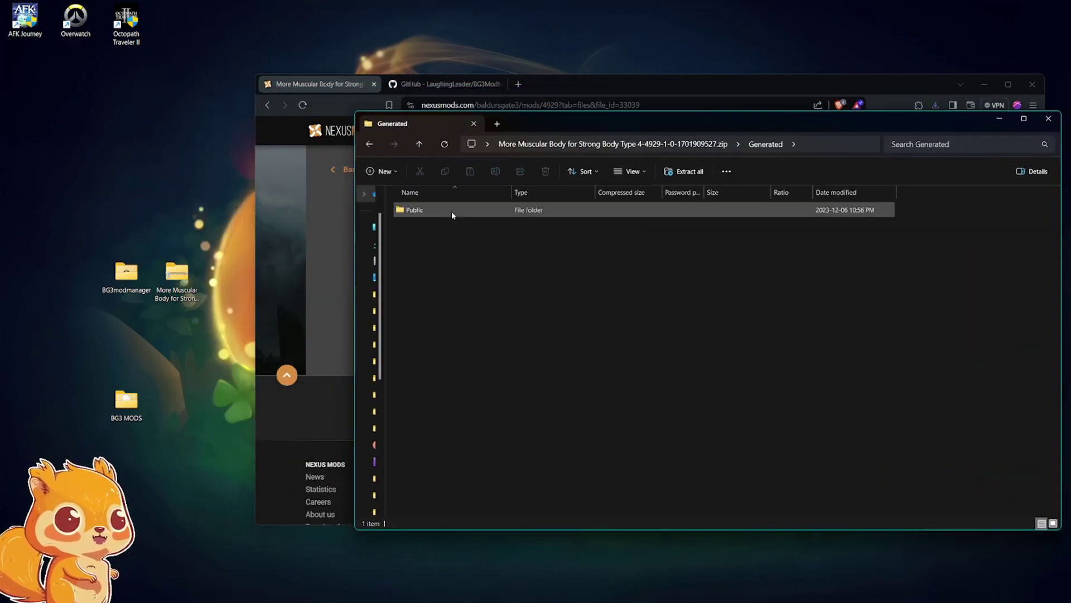
{"action": "left_click", "coordinate": [369, 145]}
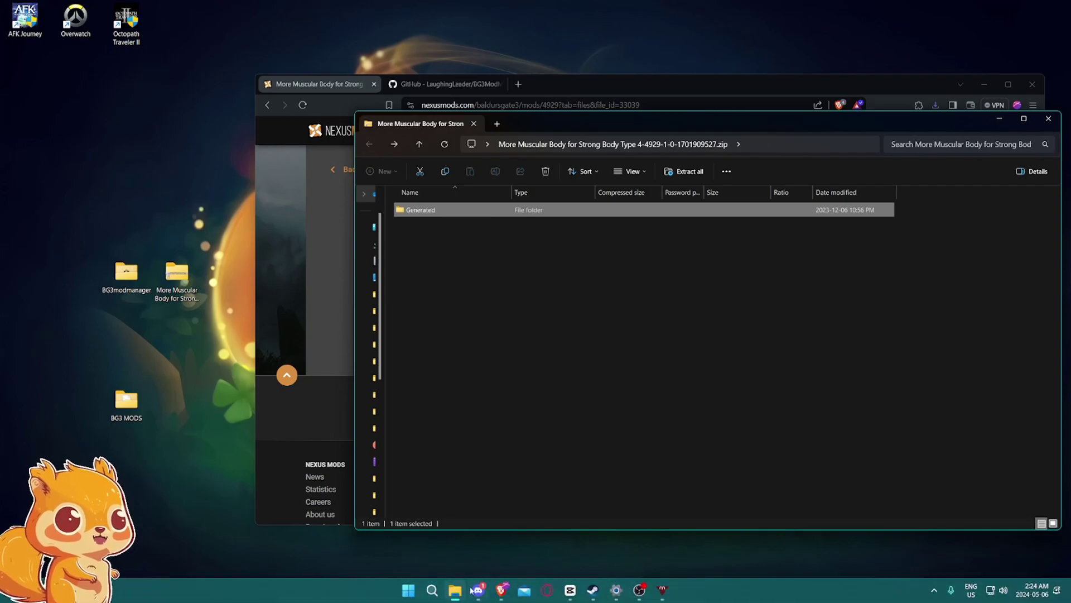
Open a second File Explorer window at SteamLibrary > steamapps > common > Baldurs Gate 3 > Data
{"action": "right_click", "coordinate": [457, 586]}
{"action": "left_click", "coordinate": [420, 529]}
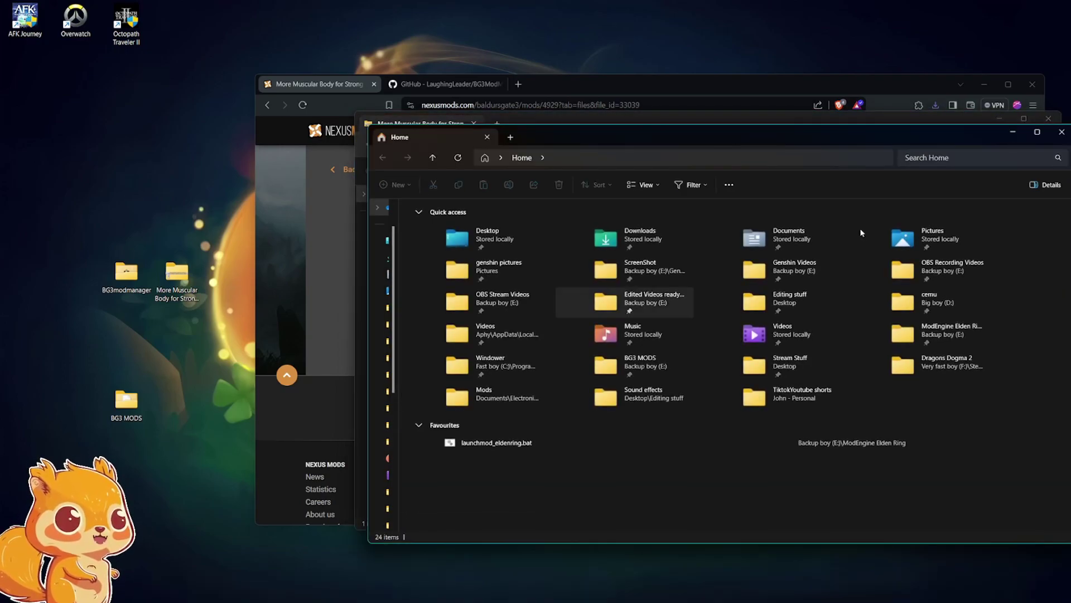
{"action": "left_click", "coordinate": [1059, 134]}
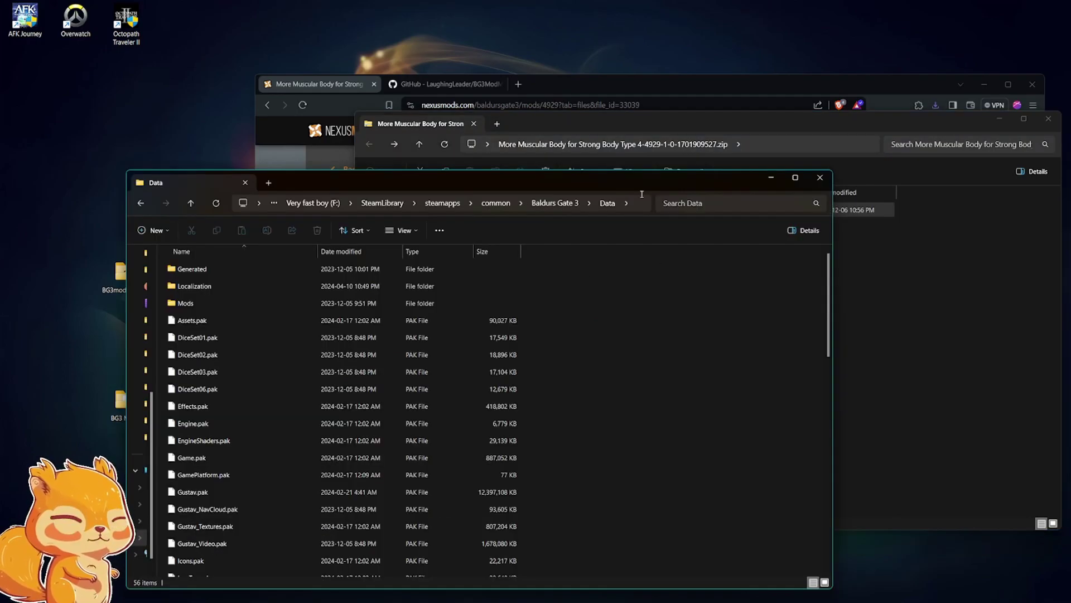
{"action": "left_click_drag", "start_coordinate": [667, 186], "coordinate": [826, 196]}
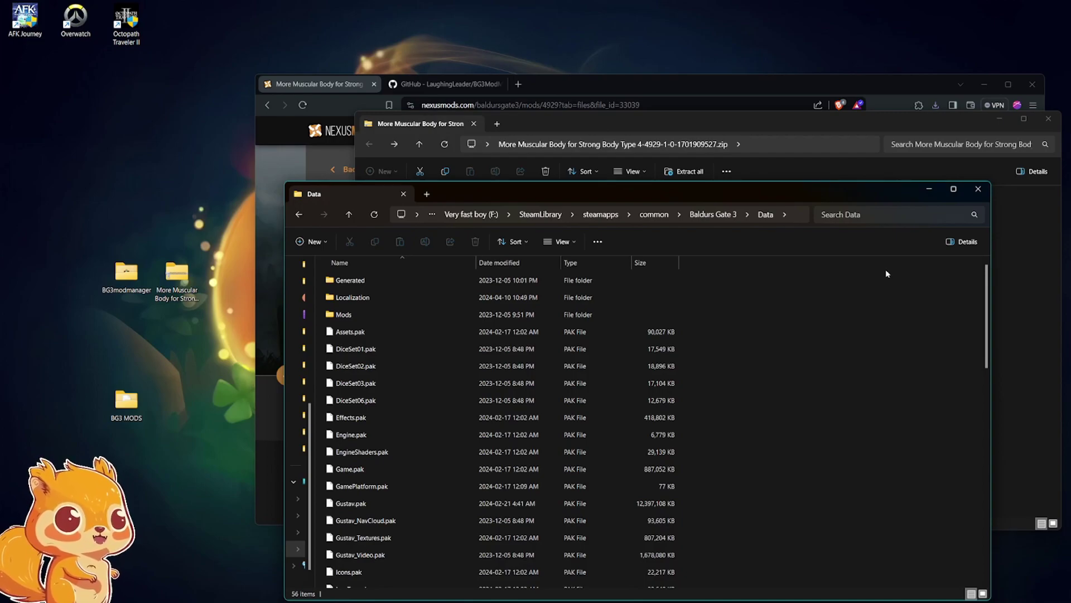
Copy the mod's Generated folder into the Data folder, replacing the files in the destination
{"action": "double_click", "coordinate": [399, 280]}
{"action": "left_click", "coordinate": [299, 214]}
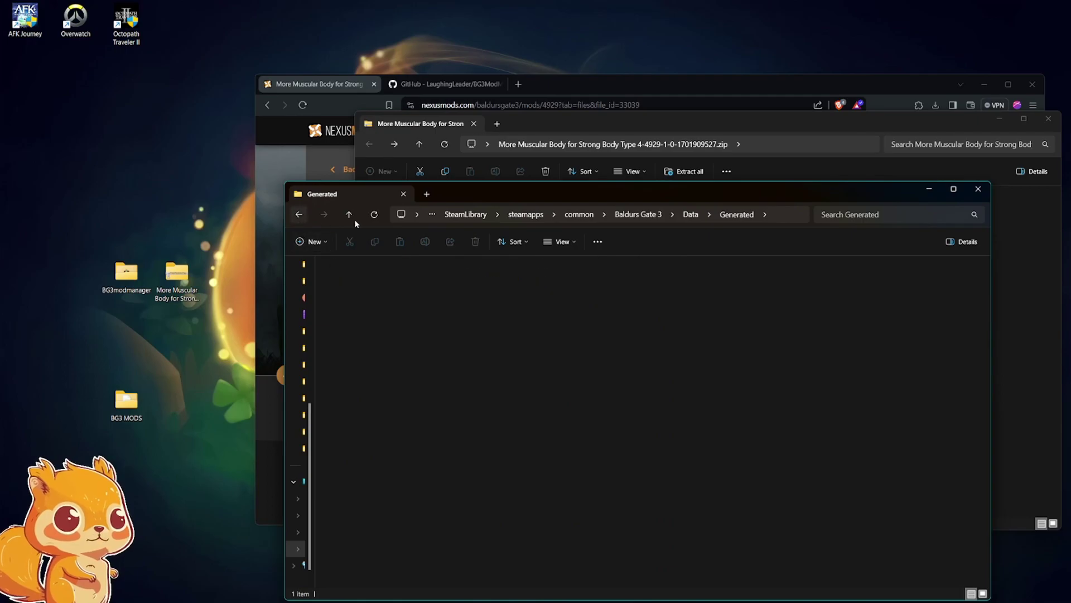
{"action": "left_click", "coordinate": [456, 162]}
{"action": "left_click", "coordinate": [456, 210]}
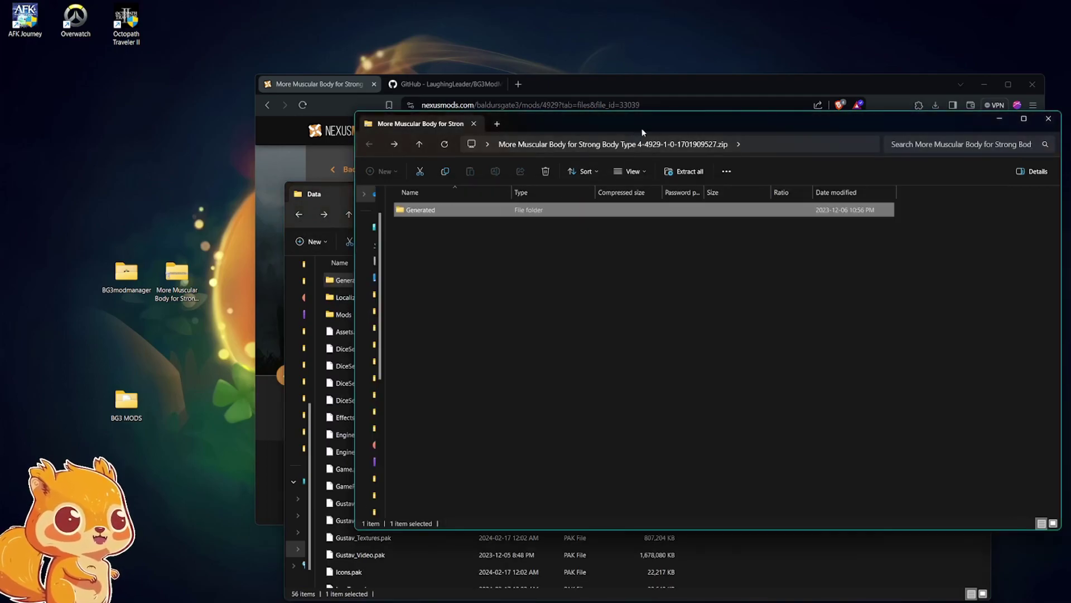
{"action": "left_click_drag", "start_coordinate": [508, 120], "coordinate": [727, 129]}
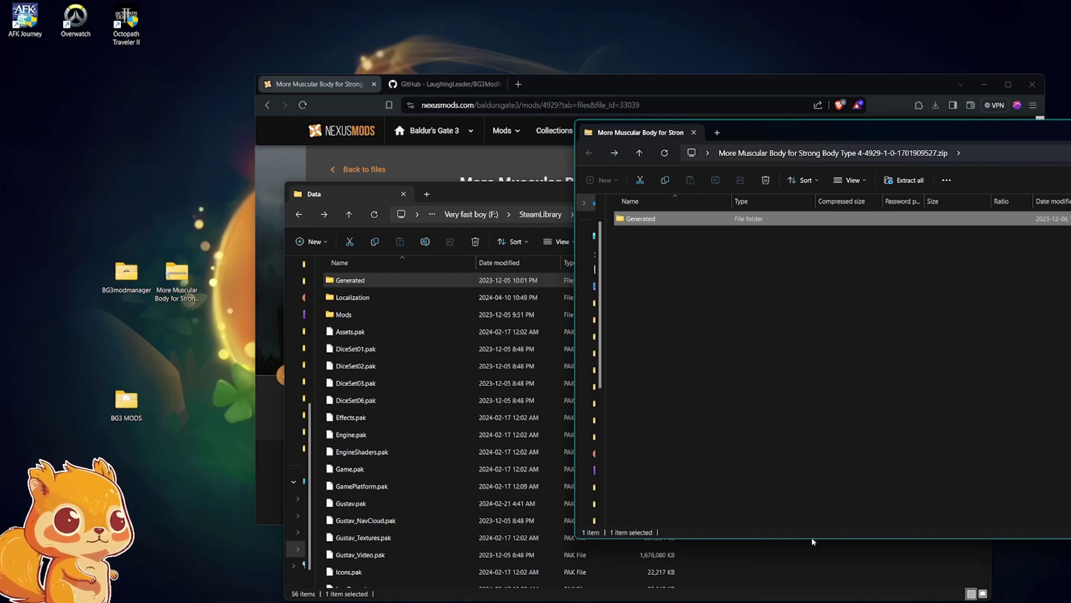
{"action": "left_click_drag", "start_coordinate": [322, 263], "coordinate": [875, 566]}
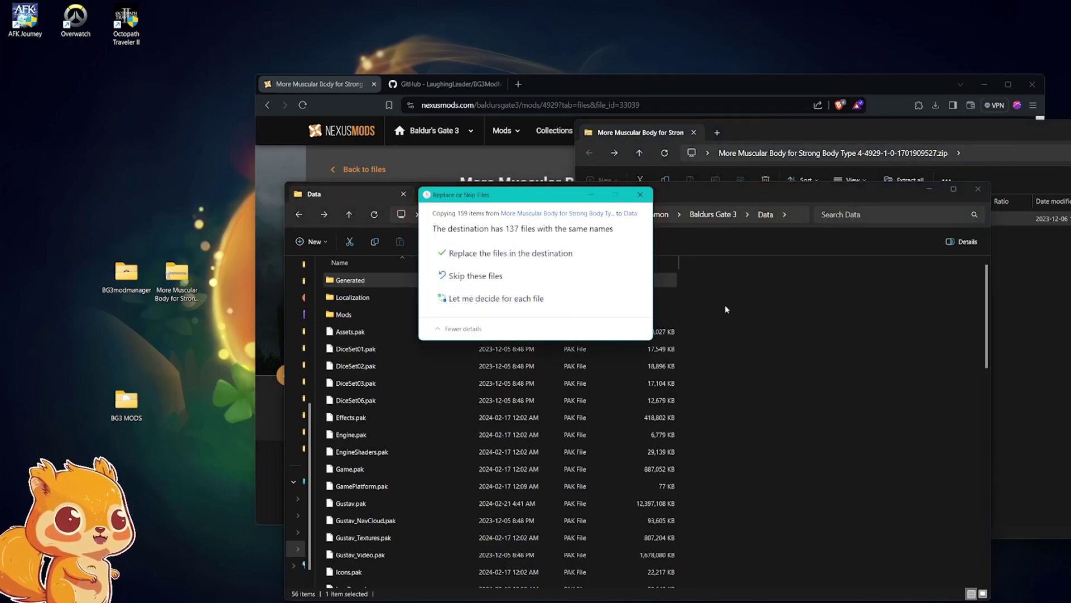
{"action": "left_click", "coordinate": [513, 256]}
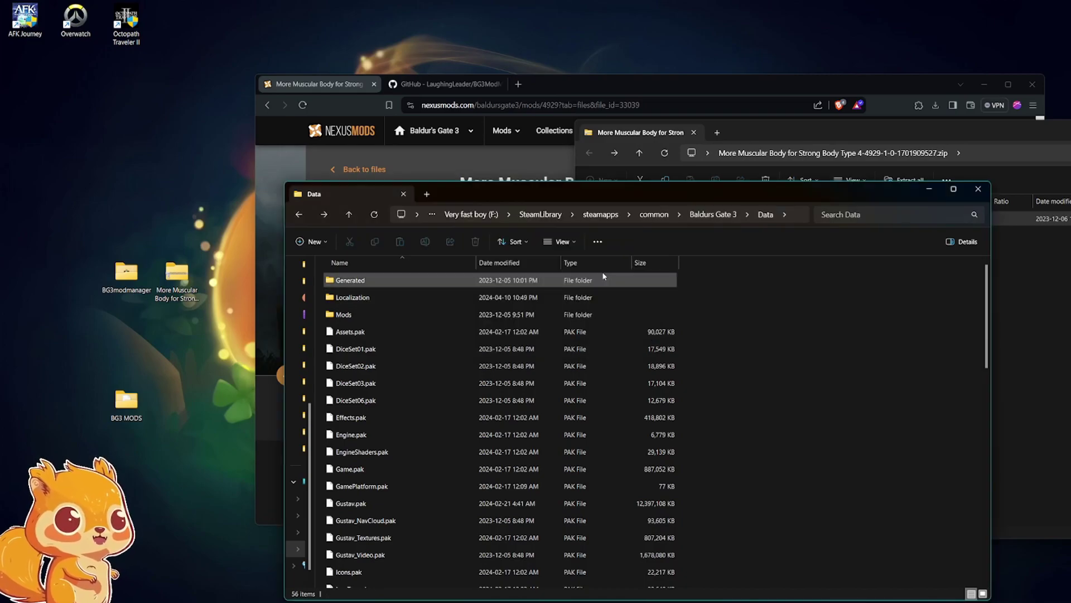
Check the copied Generated > Public contents in Data, then return to the Data folder
{"action": "double_click", "coordinate": [603, 277]}
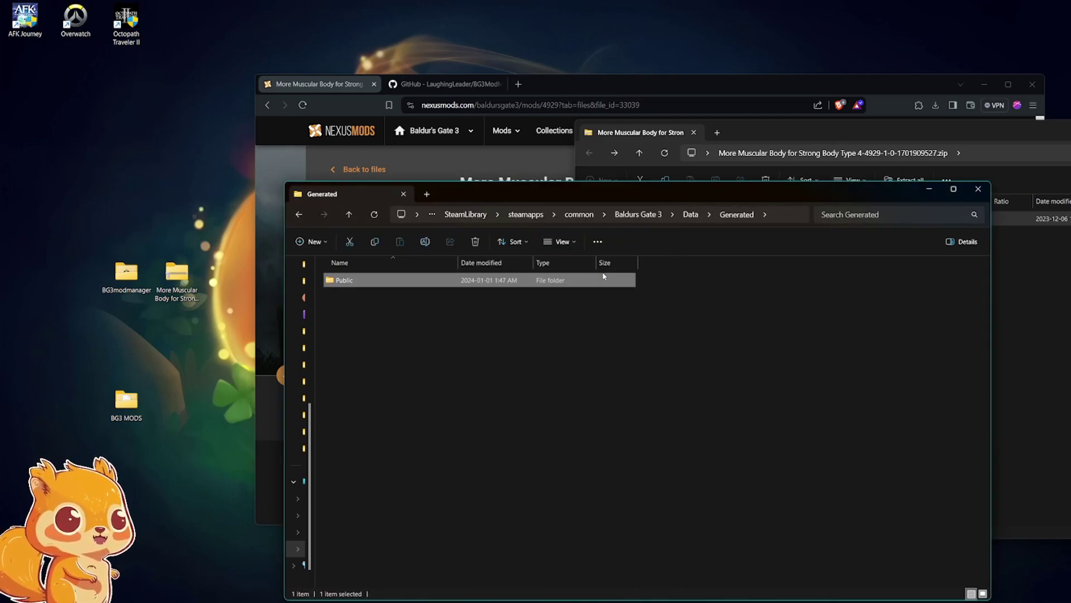
{"action": "double_click", "coordinate": [603, 279]}
{"action": "left_click", "coordinate": [298, 214]}
{"action": "left_click", "coordinate": [299, 214]}
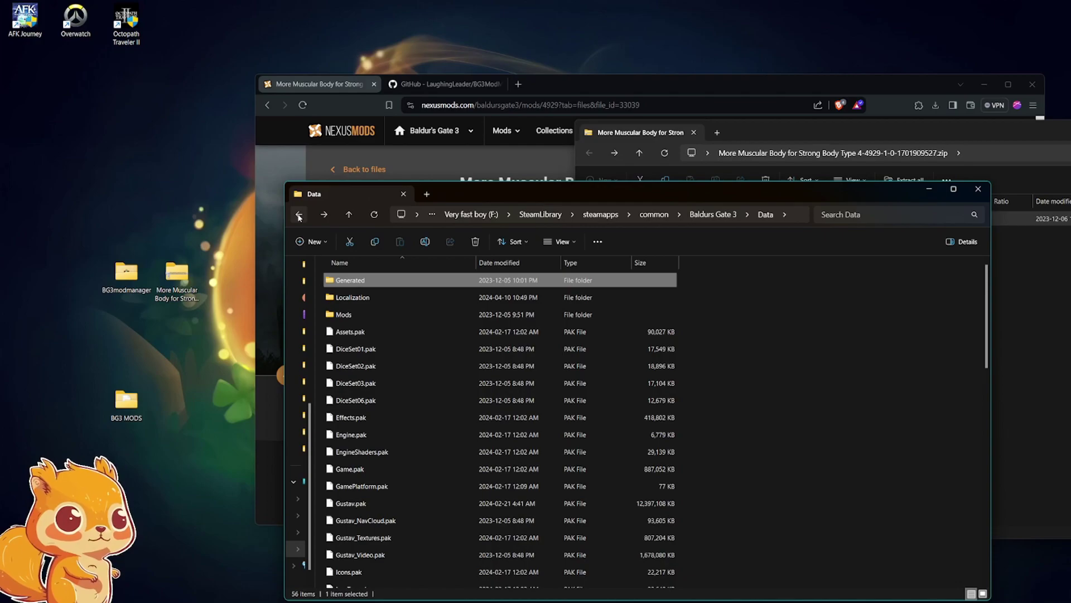
{"action": "left_click_drag", "start_coordinate": [999, 144], "coordinate": [675, 137]}
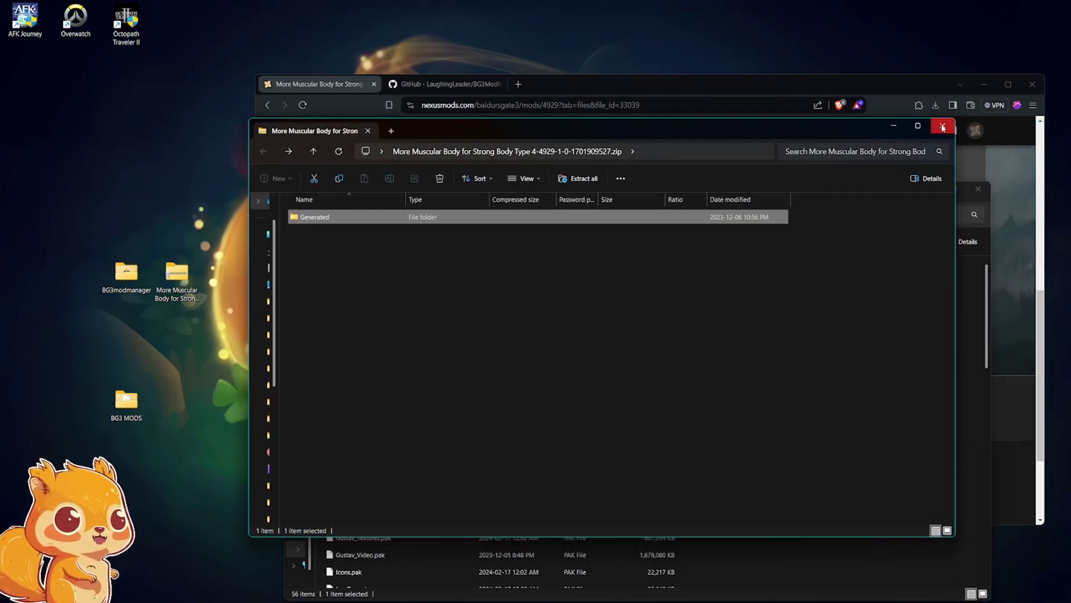
Close both Explorer windows and highlight the Installation paragraph in the mod's Description tab
{"action": "left_click", "coordinate": [943, 119]}
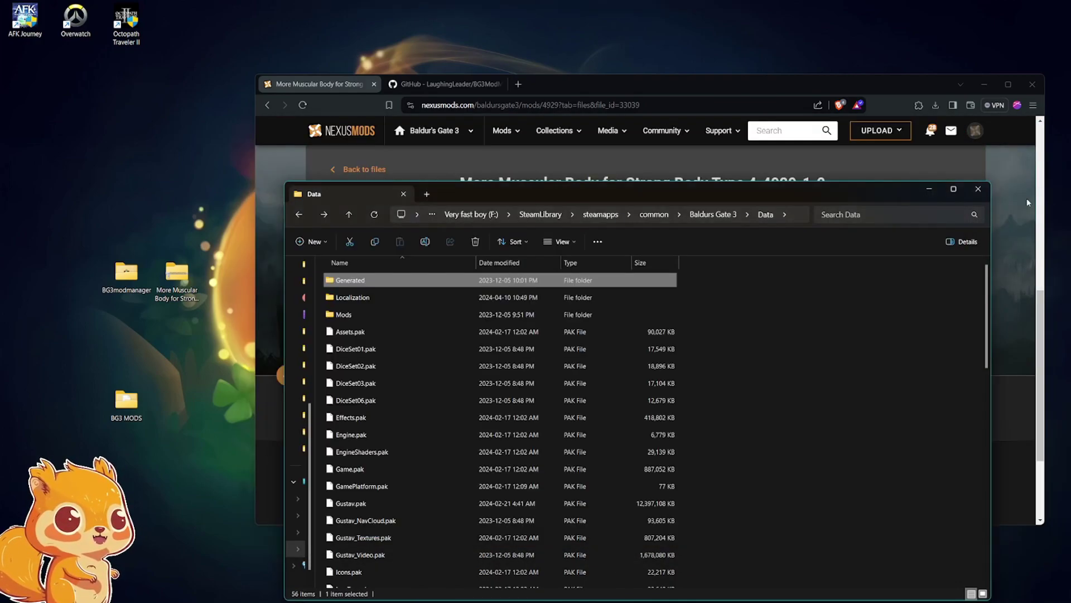
{"action": "left_click", "coordinate": [980, 188]}
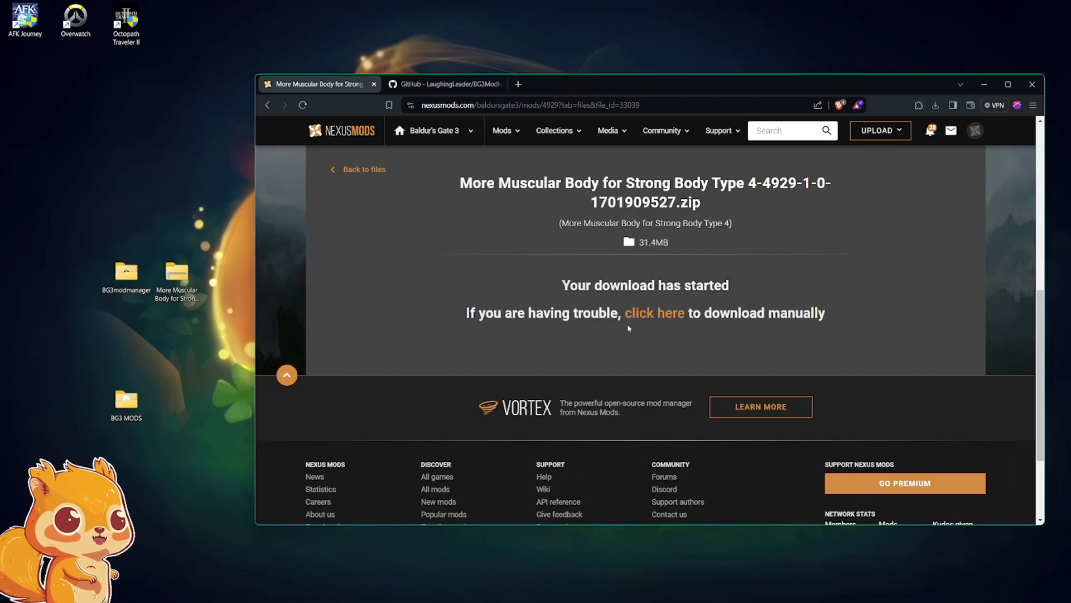
{"action": "scroll", "coordinate": [629, 329], "scroll_direction": "up", "scroll_amount": 3}
{"action": "key", "text": "alt+Left"}
{"action": "scroll", "coordinate": [623, 403], "scroll_direction": "down", "scroll_amount": 3}
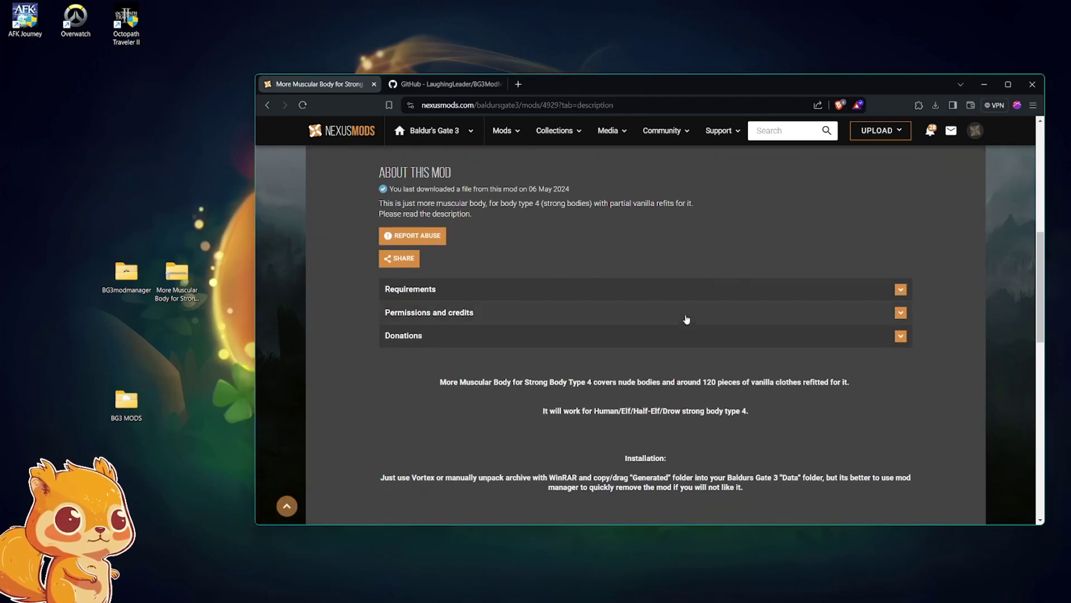
{"action": "scroll", "coordinate": [733, 402], "scroll_direction": "down", "scroll_amount": 1}
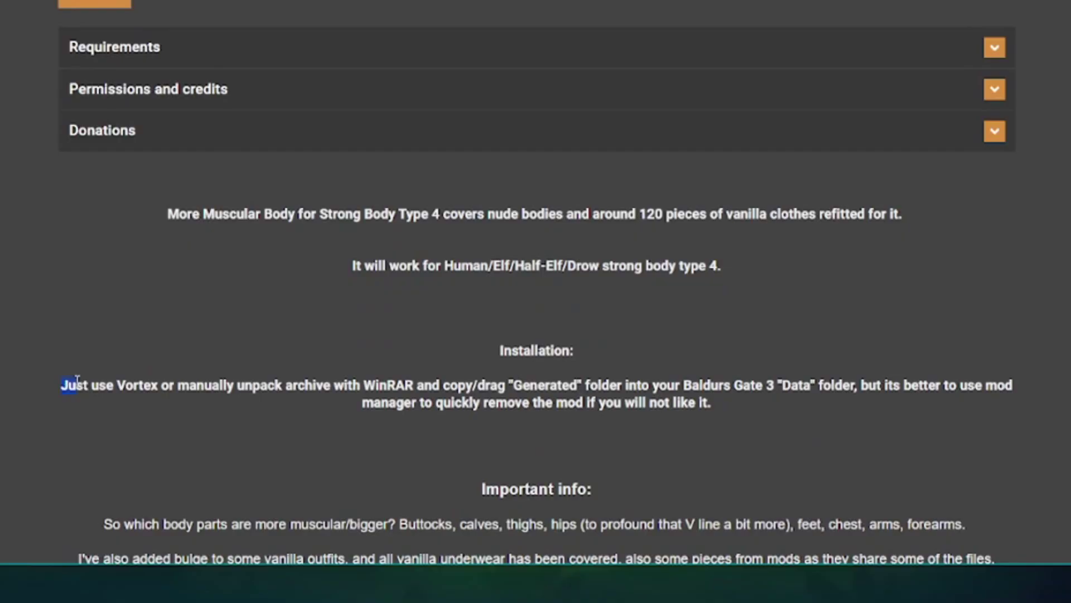
{"action": "left_click_drag", "start_coordinate": [381, 424], "coordinate": [767, 440]}
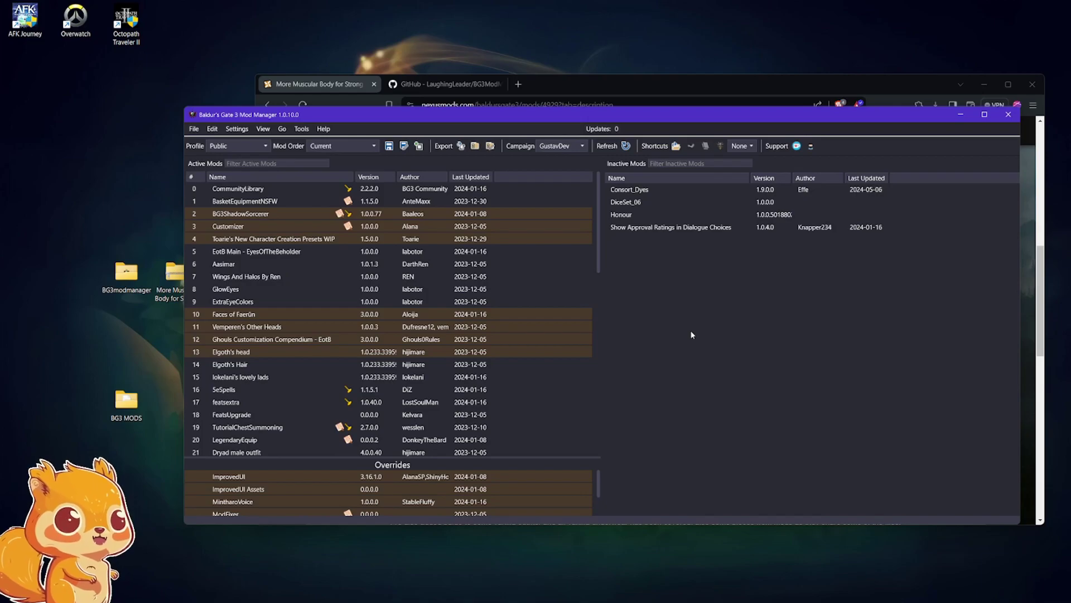
Open the desktop BG3 MODS folder showing Consort Dyes.pak, placed beside the Inactive Mods list
{"action": "left_click", "coordinate": [128, 396]}
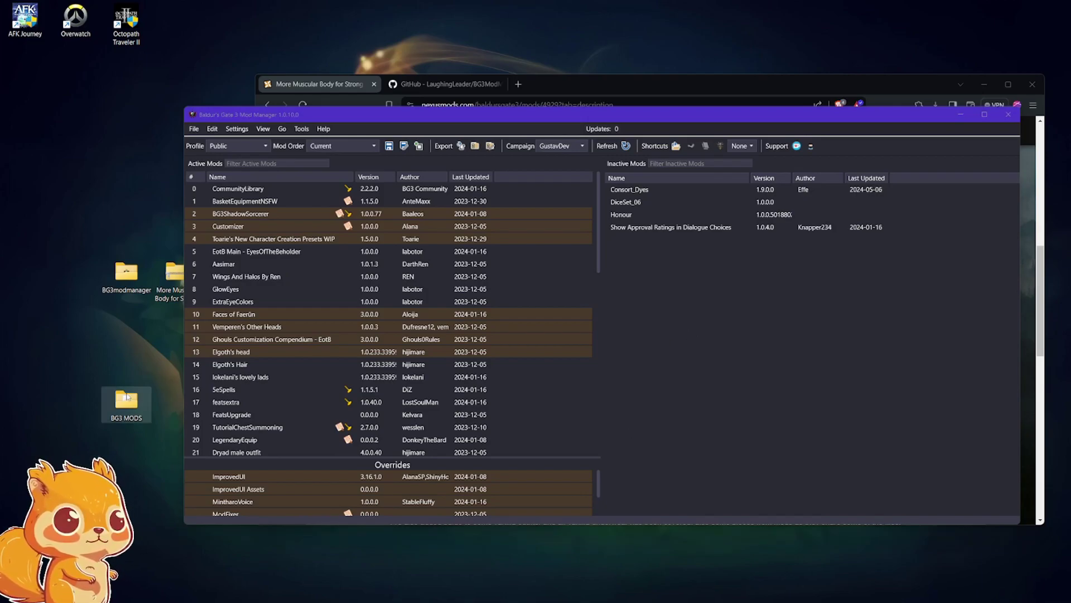
{"action": "double_click", "coordinate": [127, 396]}
{"action": "left_click_drag", "start_coordinate": [631, 136], "coordinate": [422, 113]}
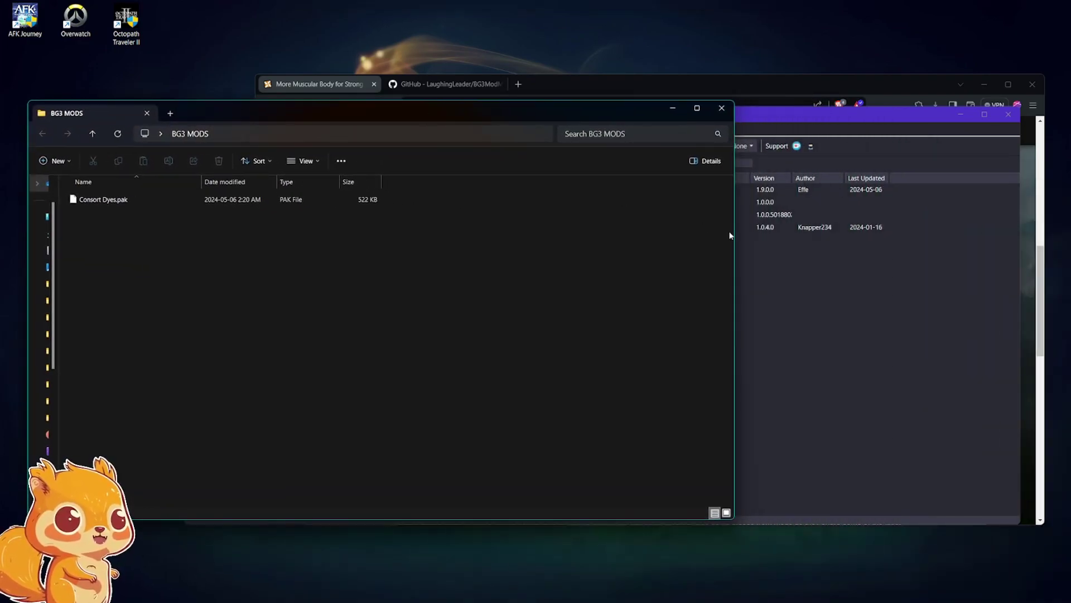
{"action": "left_click_drag", "start_coordinate": [719, 236], "coordinate": [503, 246]}
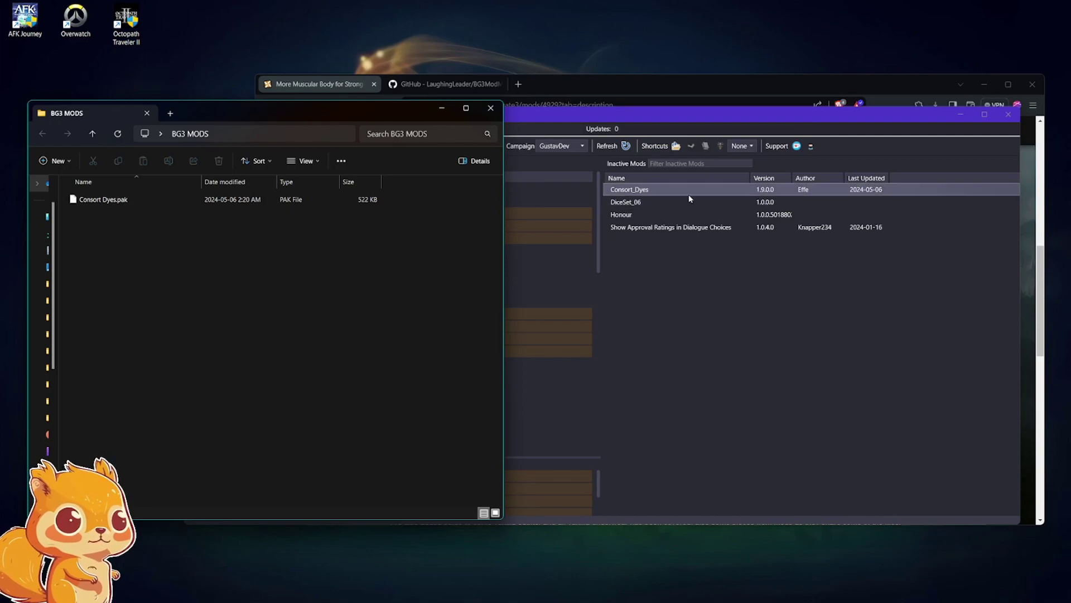
{"action": "mouse_move", "coordinate": [686, 190]}
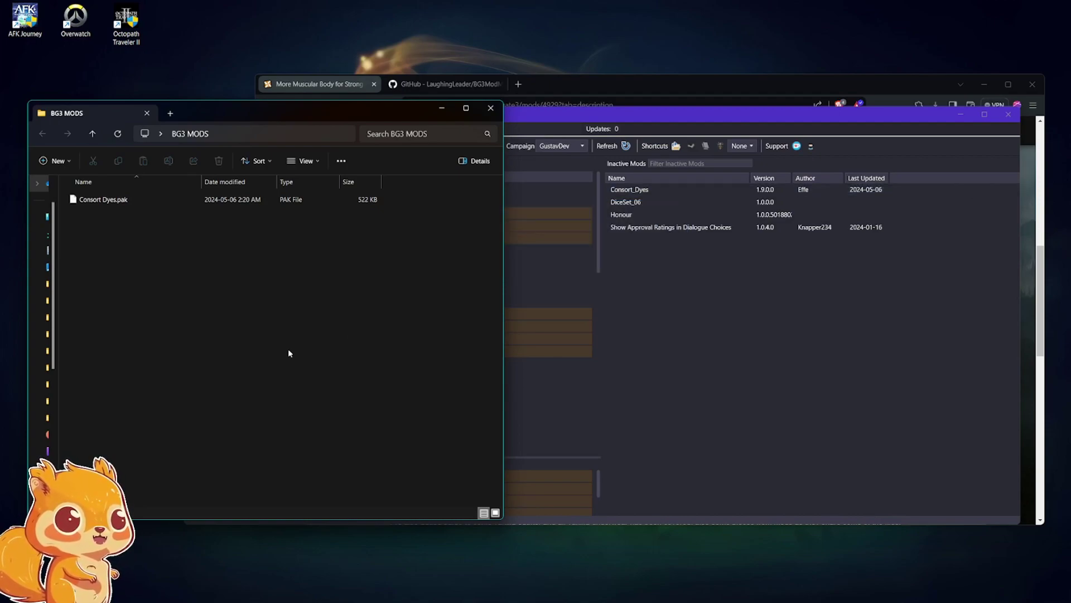
{"action": "left_click_drag", "start_coordinate": [356, 106], "coordinate": [488, 141]}
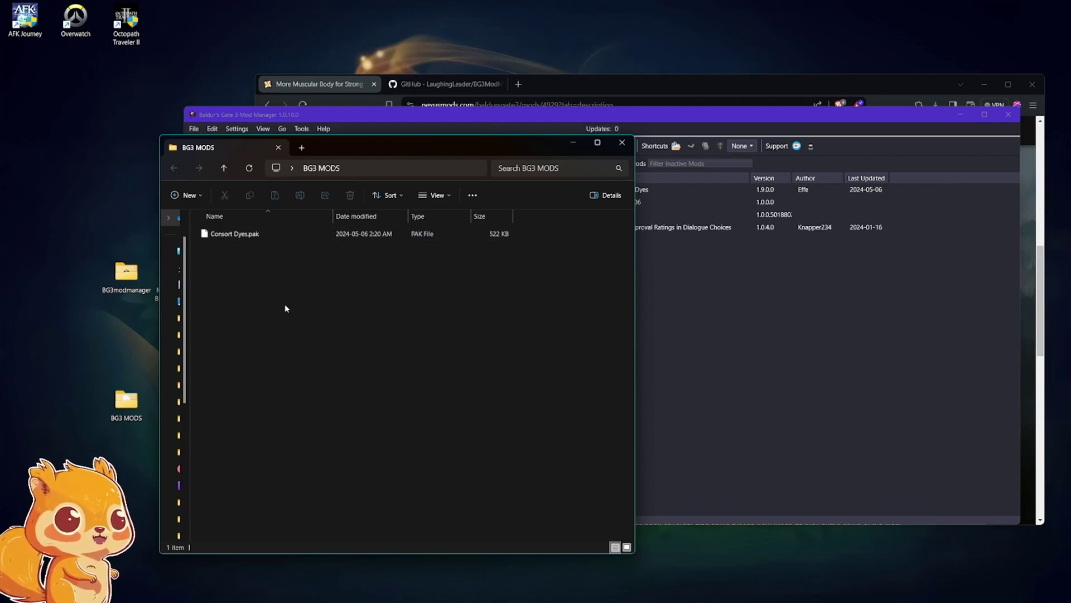
Open the downloaded Consort_Dyes zip from the browser's recent downloads
{"action": "left_click", "coordinate": [820, 84]}
{"action": "left_click", "coordinate": [936, 106]}
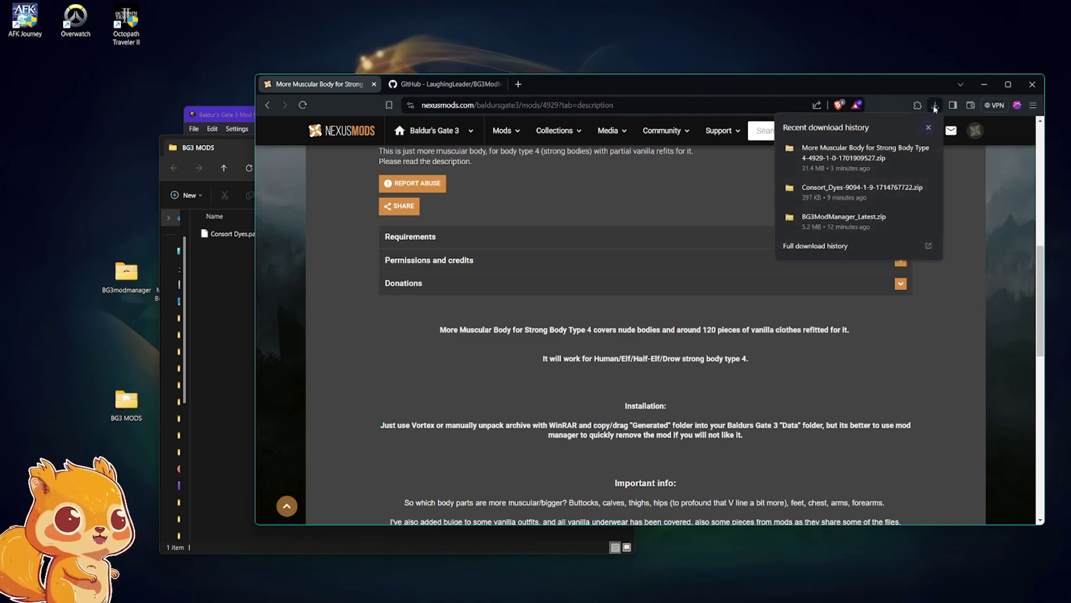
{"action": "left_click", "coordinate": [861, 195]}
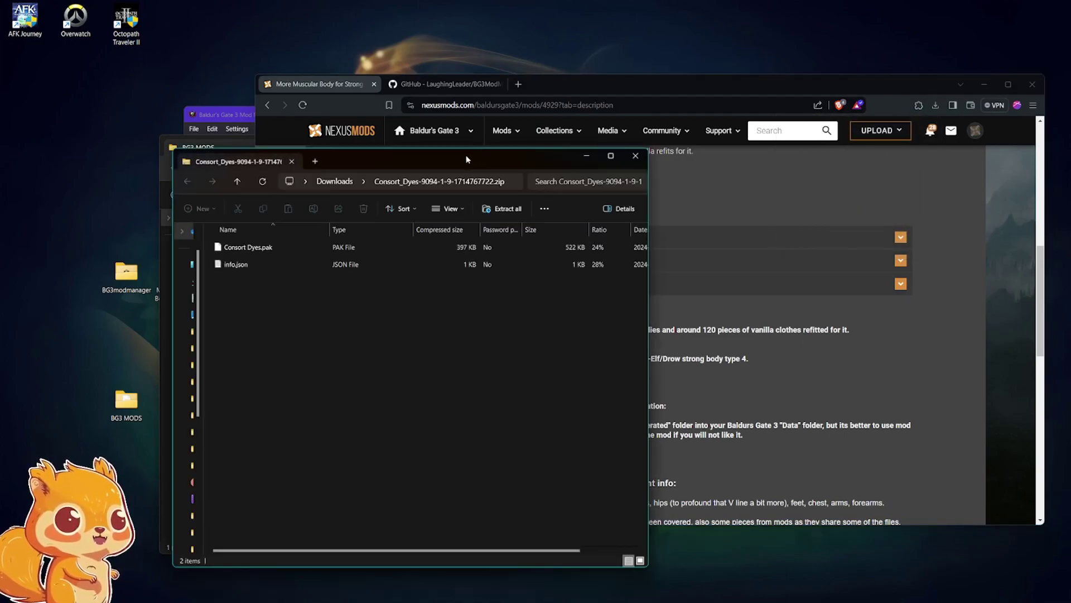
Copy Consort Dyes.pak into BG3 MODS, replacing the existing file, and close the zip
{"action": "left_click", "coordinate": [232, 140]}
{"action": "left_click_drag", "start_coordinate": [685, 168], "coordinate": [849, 154]}
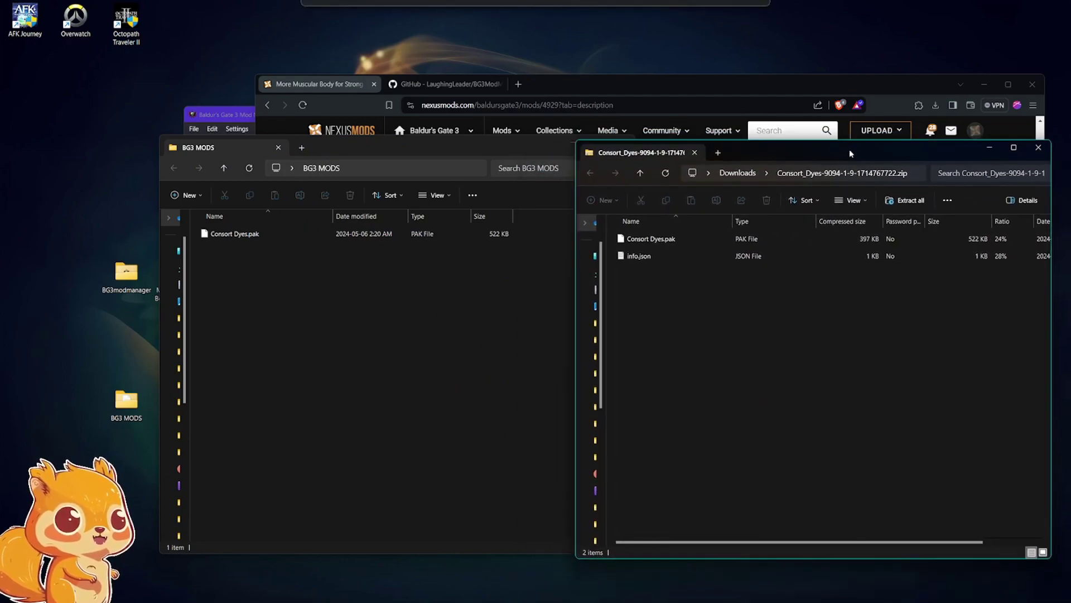
{"action": "left_click_drag", "start_coordinate": [688, 241], "coordinate": [448, 305]}
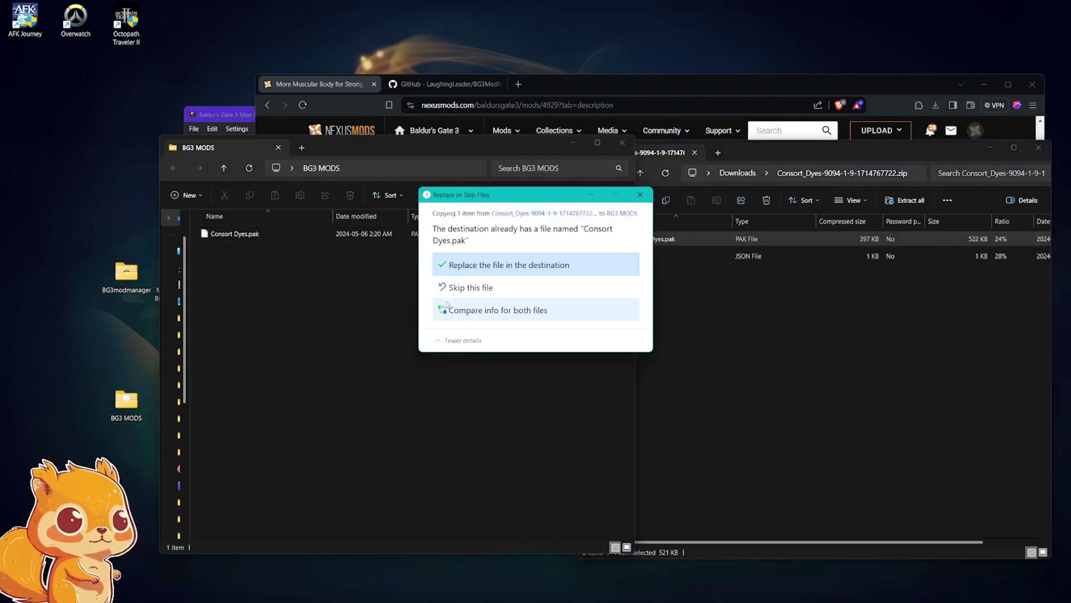
{"action": "left_click", "coordinate": [524, 263]}
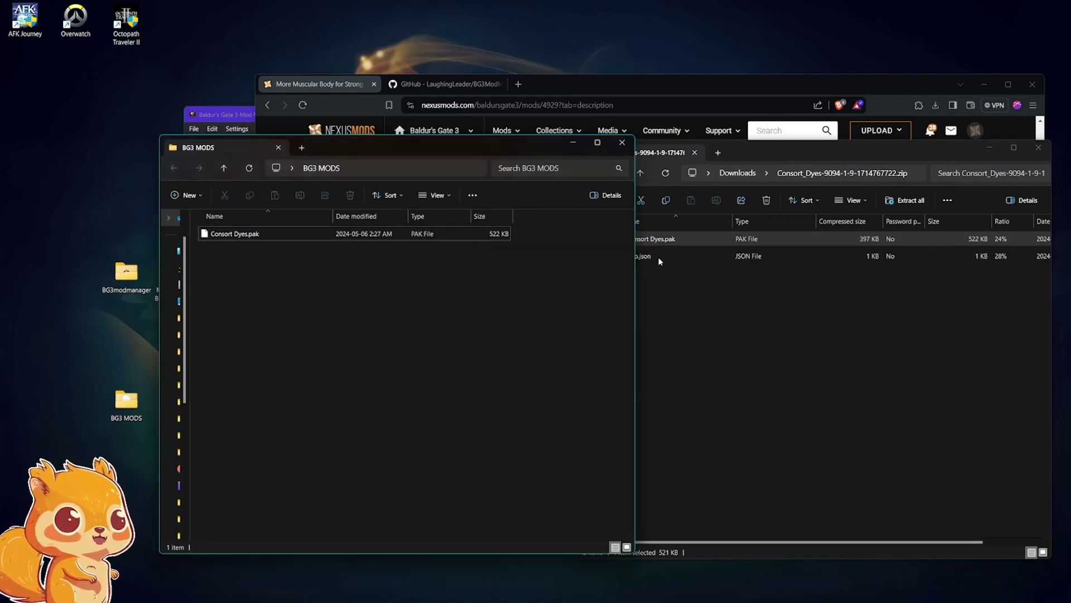
{"action": "left_click", "coordinate": [1038, 147]}
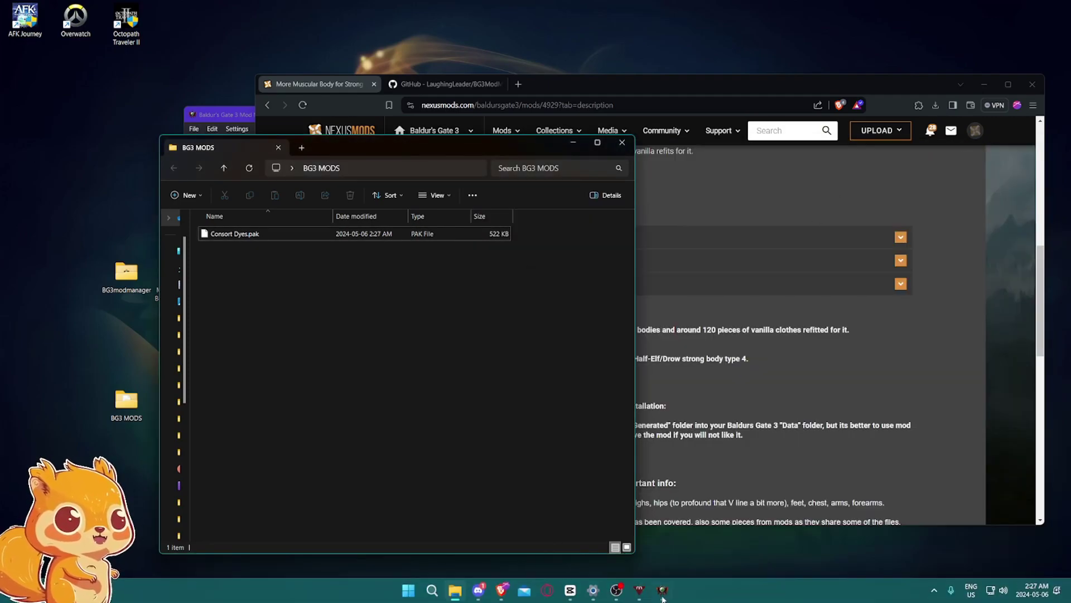
{"action": "left_click", "coordinate": [647, 589]}
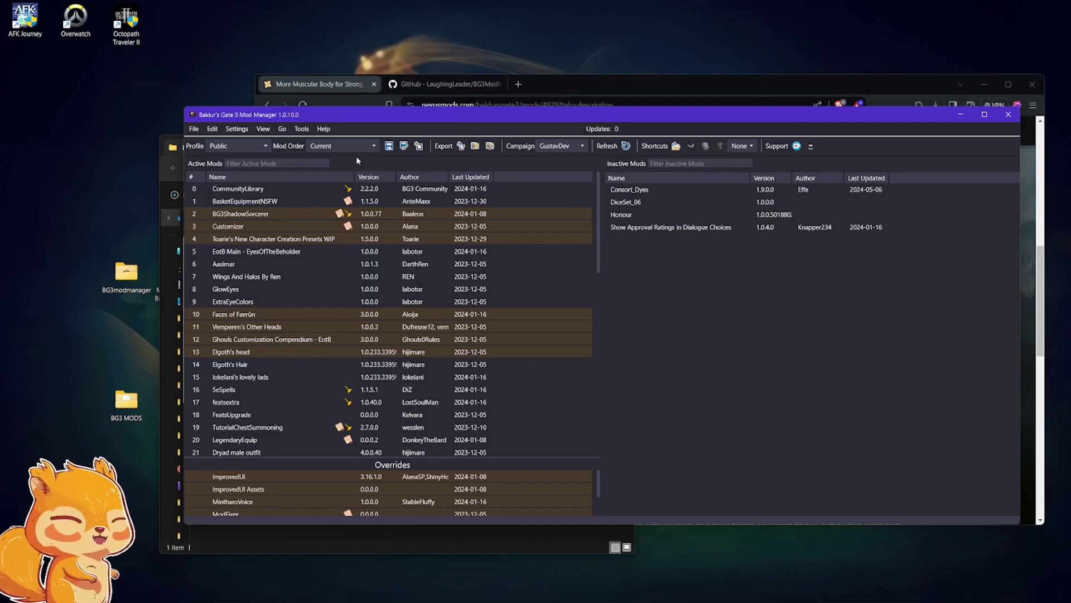
Import Consort Dyes.pak from BG3 MODS via File > Import Mod and select Consort_Dyes 1.9.0.0
{"action": "left_click", "coordinate": [193, 128]}
{"action": "left_click", "coordinate": [124, 144]}
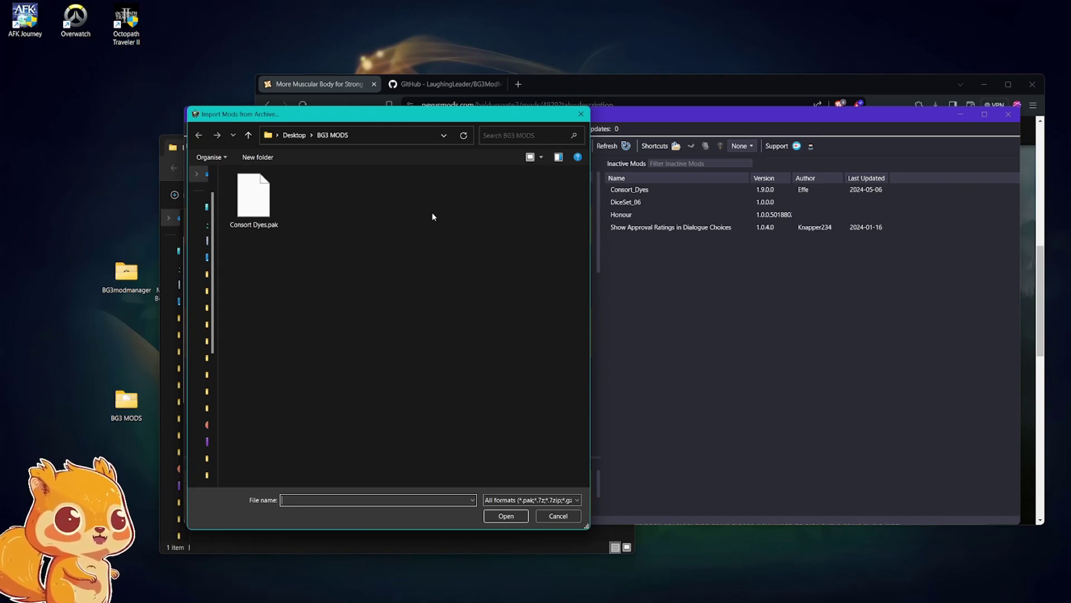
{"action": "left_click", "coordinate": [283, 205]}
{"action": "left_click", "coordinate": [510, 516]}
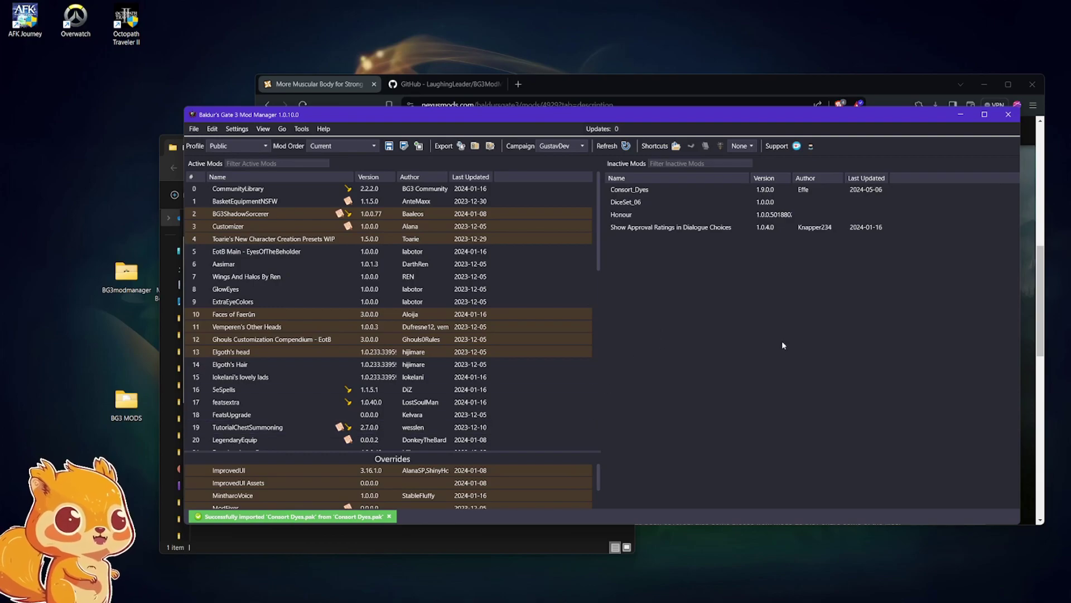
{"action": "left_click", "coordinate": [653, 215]}
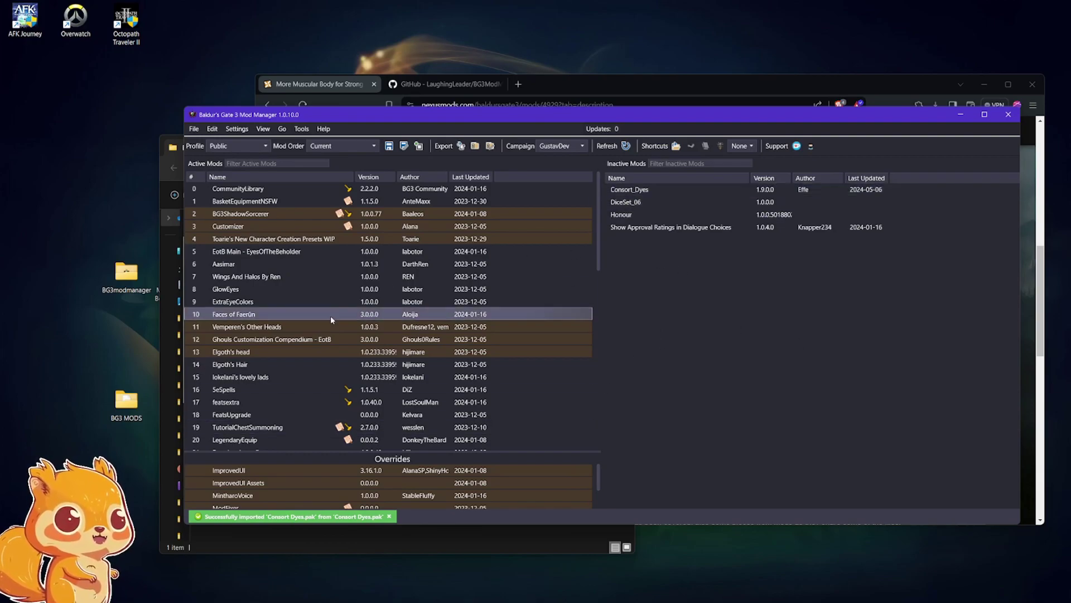
{"action": "left_click", "coordinate": [660, 195]}
{"action": "mouse_move", "coordinate": [660, 195]}
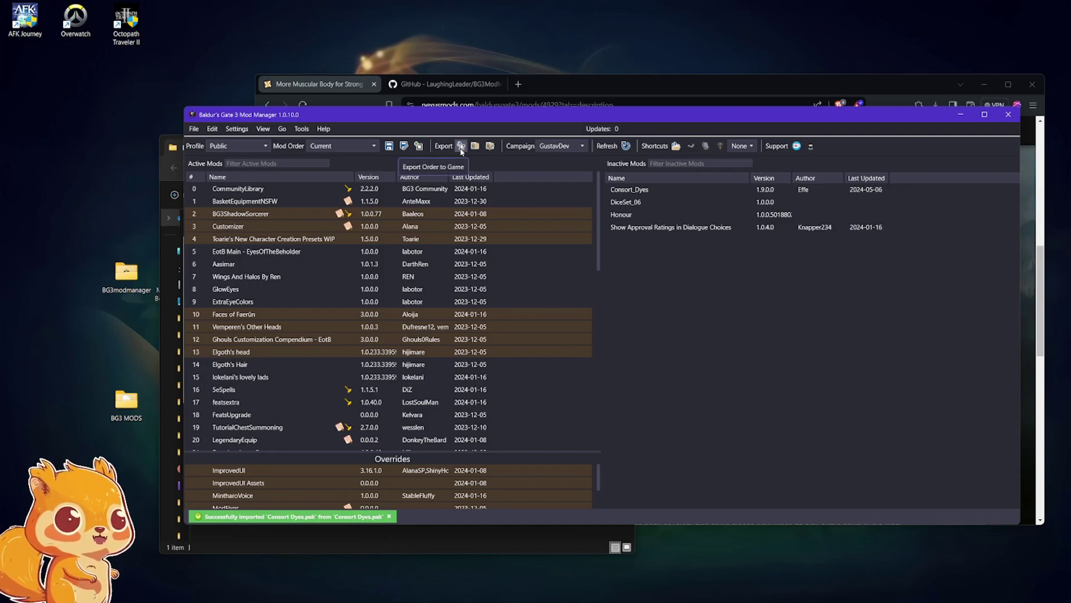
{"action": "left_click", "coordinate": [245, 129]}
{"action": "left_click", "coordinate": [249, 129]}
{"action": "left_click", "coordinate": [251, 131]}
{"action": "left_click", "coordinate": [173, 142]}
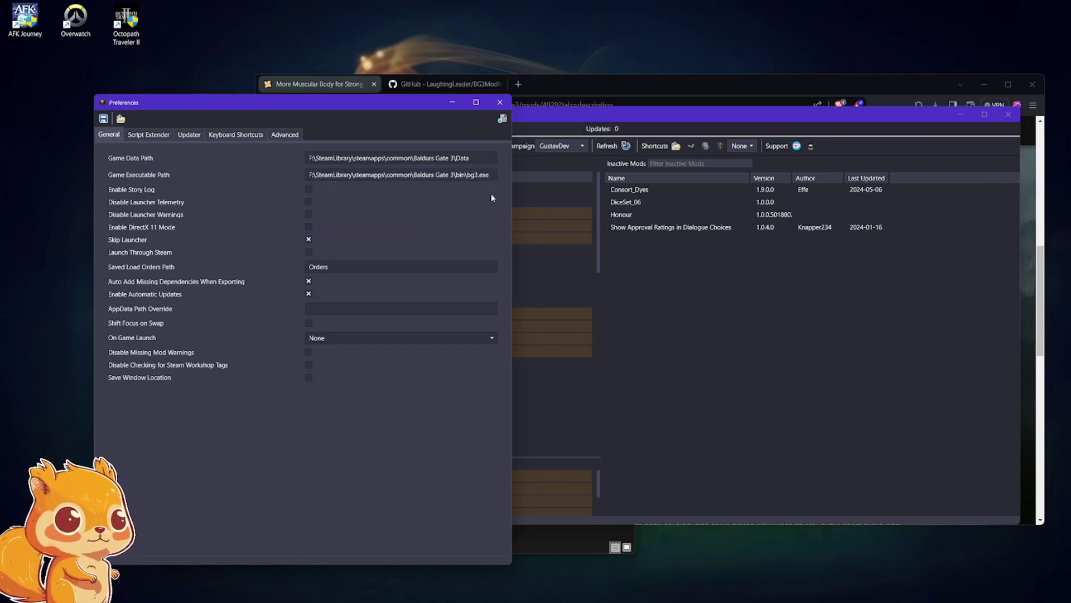
{"action": "left_click", "coordinate": [236, 135]}
{"action": "left_click", "coordinate": [148, 135]}
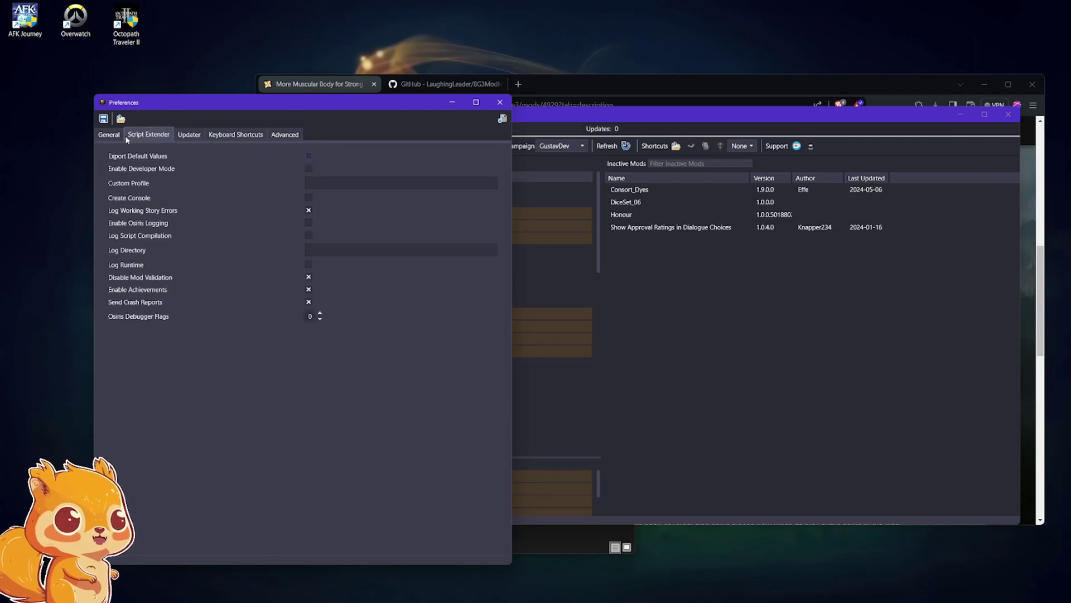
{"action": "left_click", "coordinate": [108, 135]}
{"action": "left_click", "coordinate": [499, 103]}
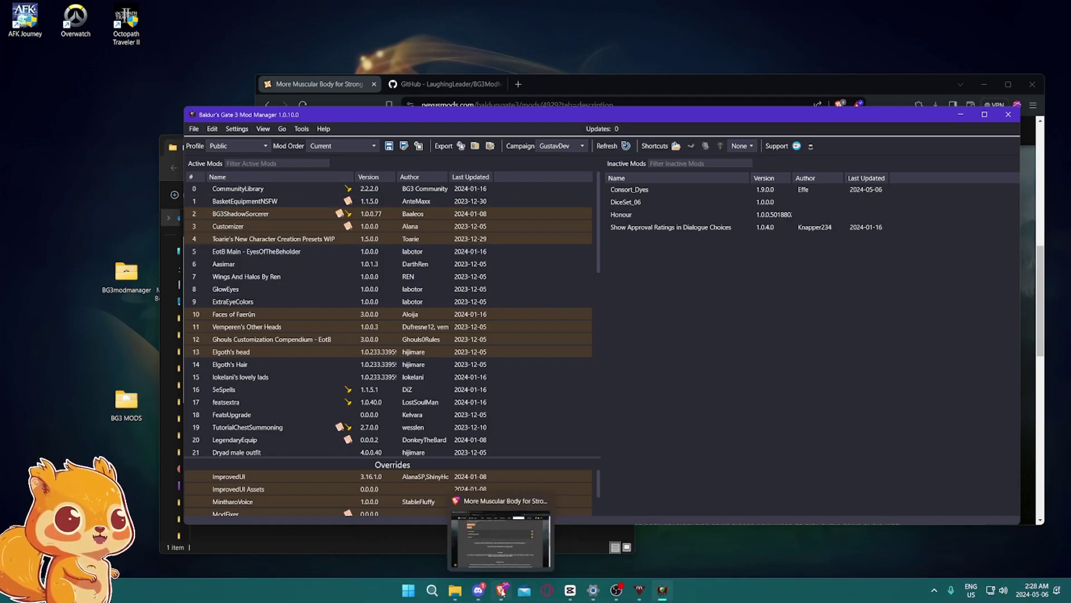
{"action": "left_click", "coordinate": [502, 589]}
{"action": "left_click", "coordinate": [446, 84]}
{"action": "scroll", "coordinate": [811, 347], "scroll_direction": "down", "scroll_amount": 10}
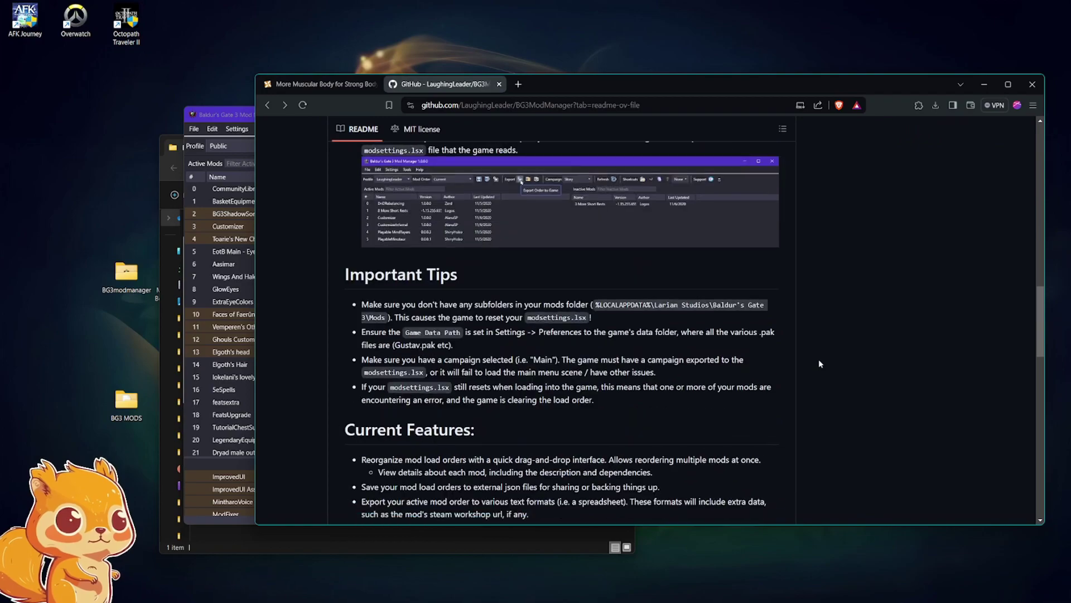
{"action": "scroll", "coordinate": [819, 359], "scroll_direction": "up", "scroll_amount": 4}
{"action": "left_click_drag", "start_coordinate": [1040, 271], "coordinate": [1054, 325]}
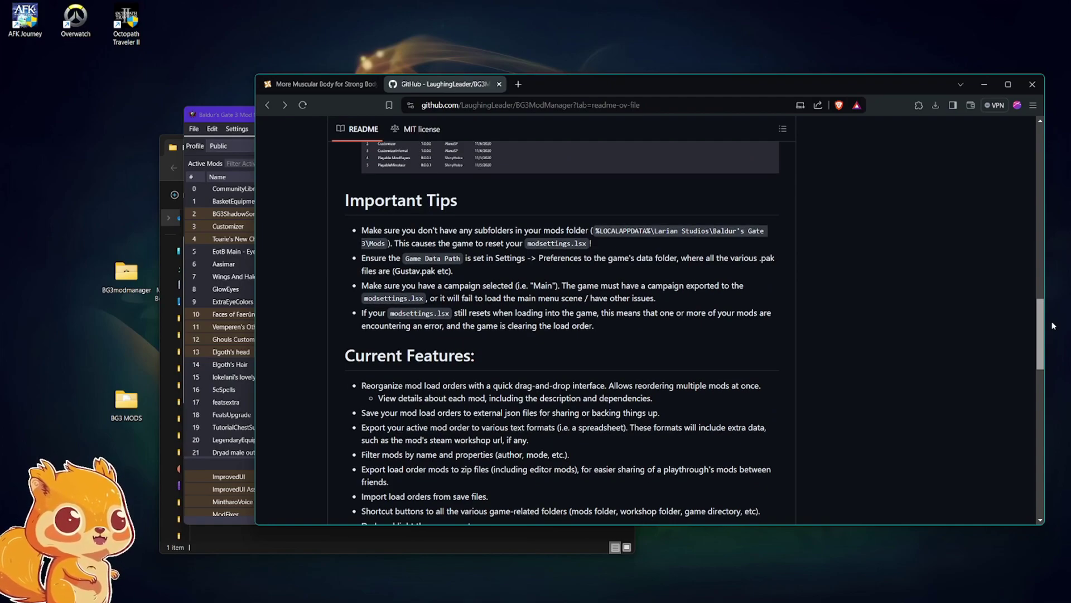
{"action": "left_click_drag", "start_coordinate": [1040, 324], "coordinate": [1040, 206]}
{"action": "left_click", "coordinate": [234, 116]}
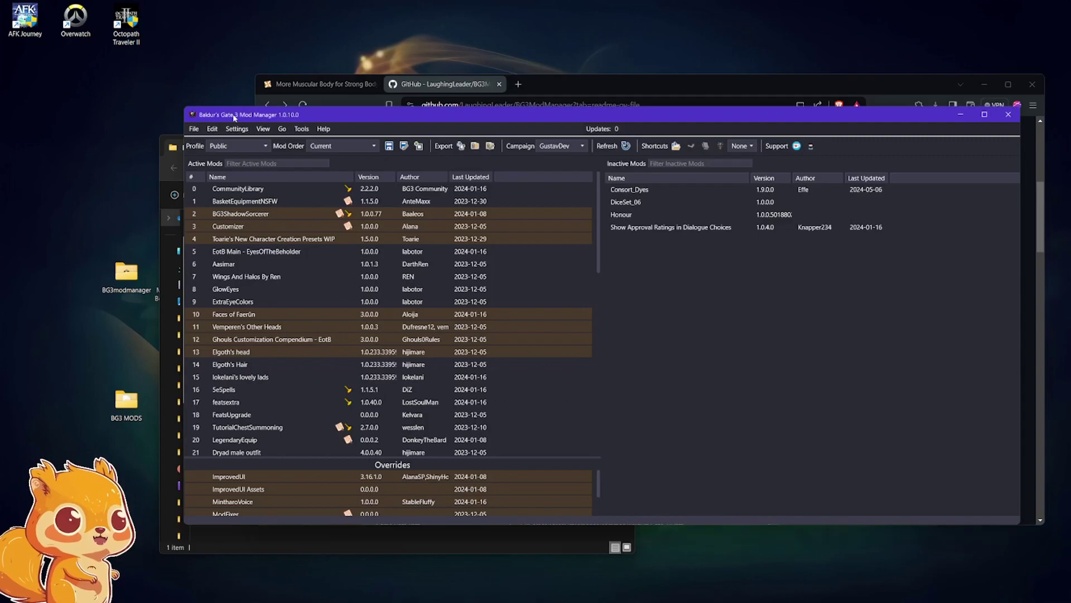